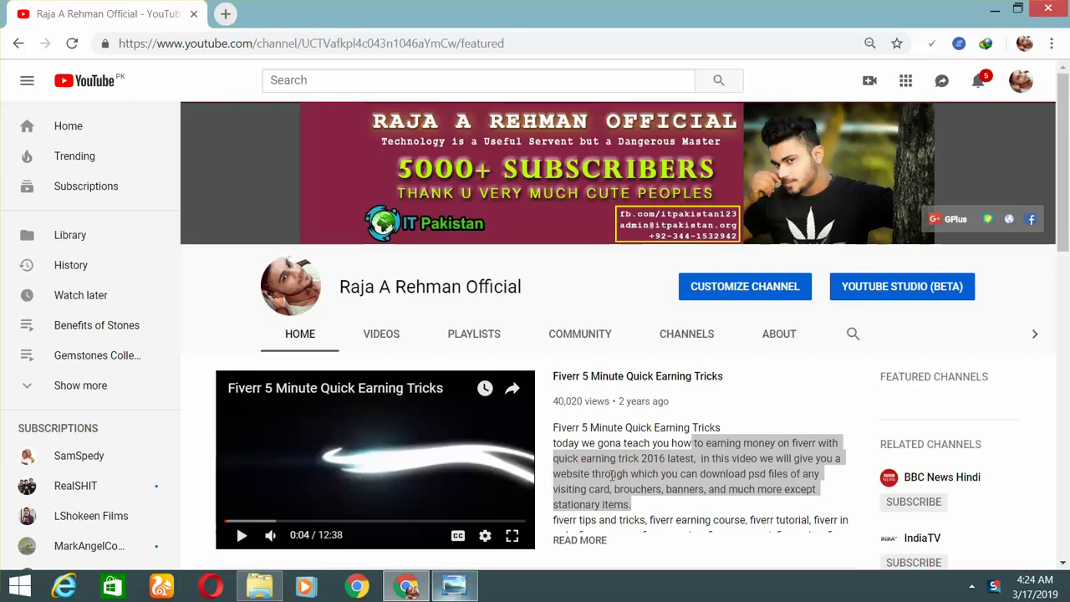
View the 3.jpg glass button preview, then return to the Glass Effect 3 folder
click(551, 507)
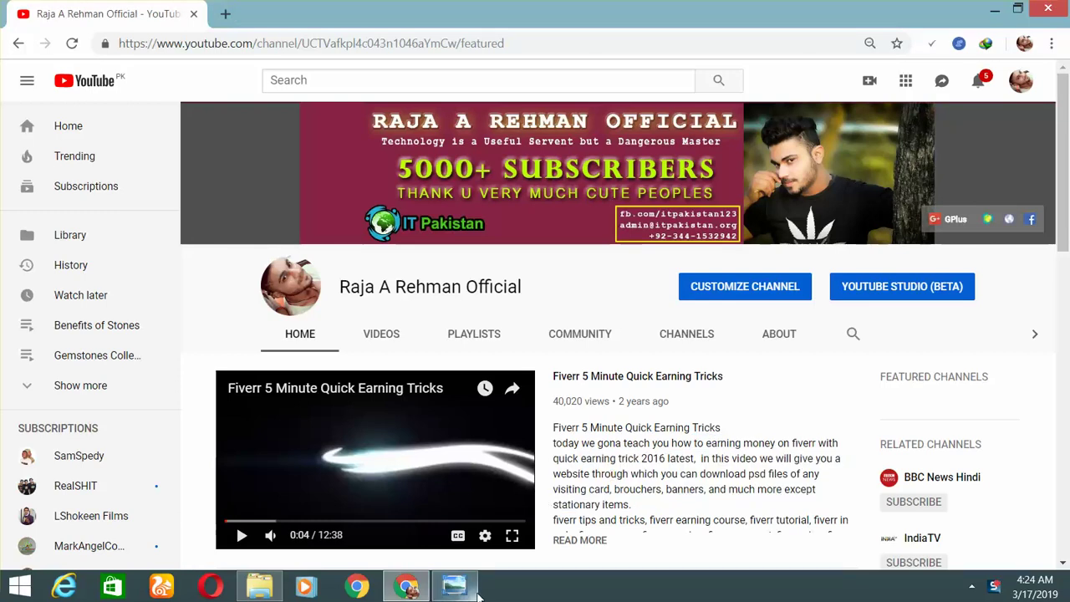
click(454, 585)
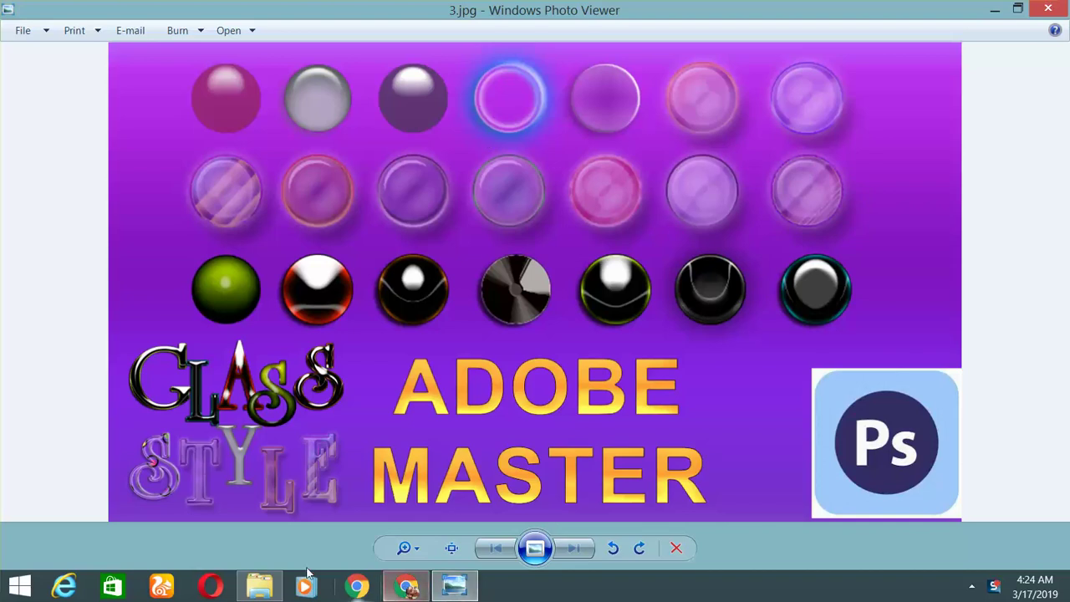
click(259, 585)
Extract Glass Effect 3.rar here, select the new Glass Effect 3.asl, and minimize Explorer
right_click(319, 139)
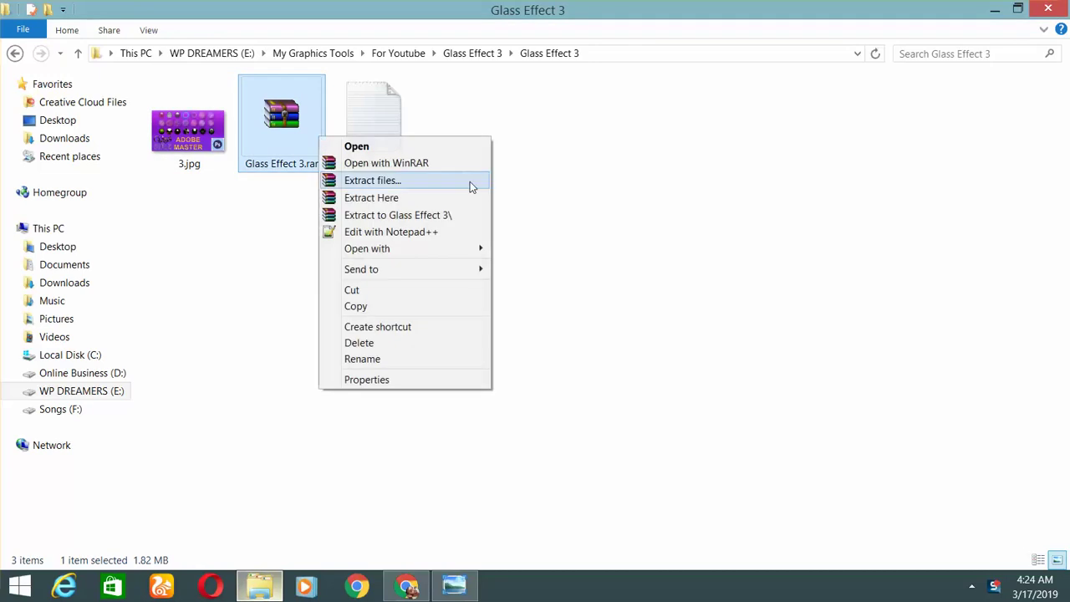
click(585, 179)
click(302, 133)
right_click(301, 114)
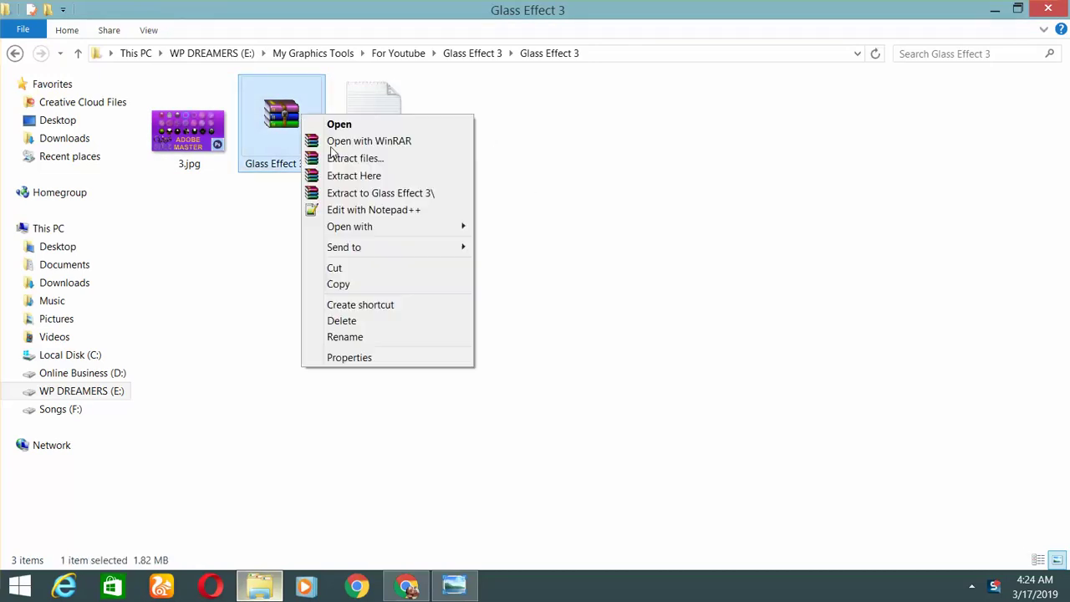
click(707, 138)
click(306, 170)
right_click(302, 135)
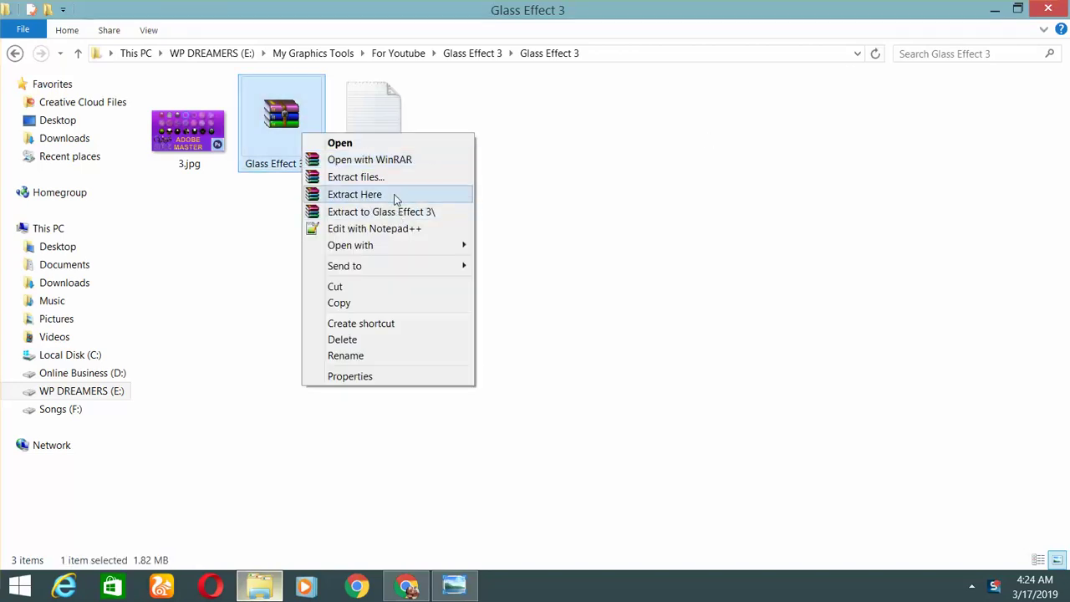
click(394, 195)
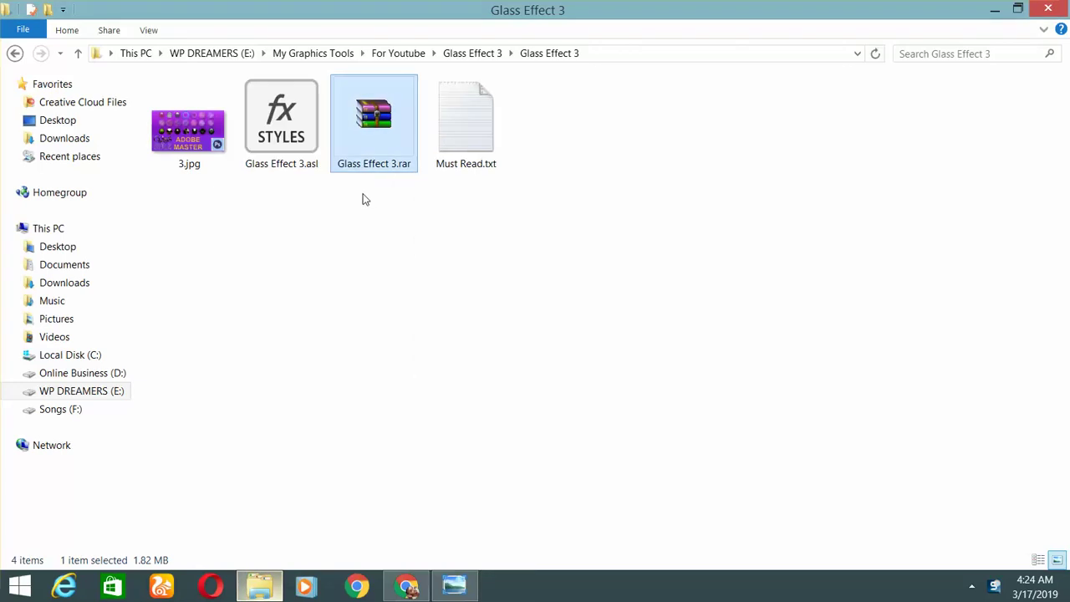
click(305, 167)
click(994, 9)
Clear the desktop, launch Photoshop CS6 from its shortcut, and start a new document
click(994, 8)
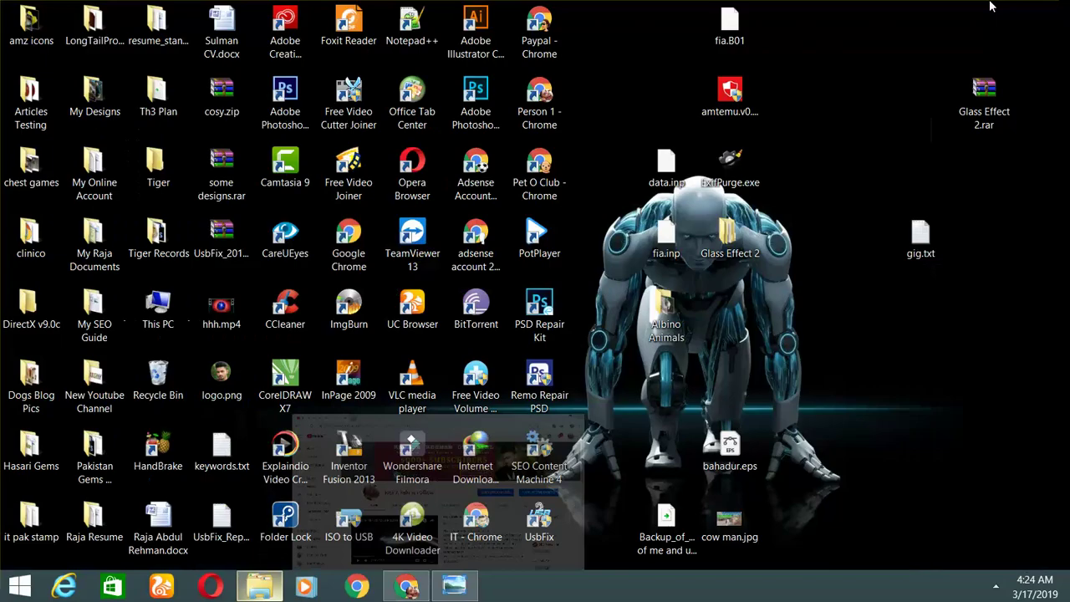
click(299, 112)
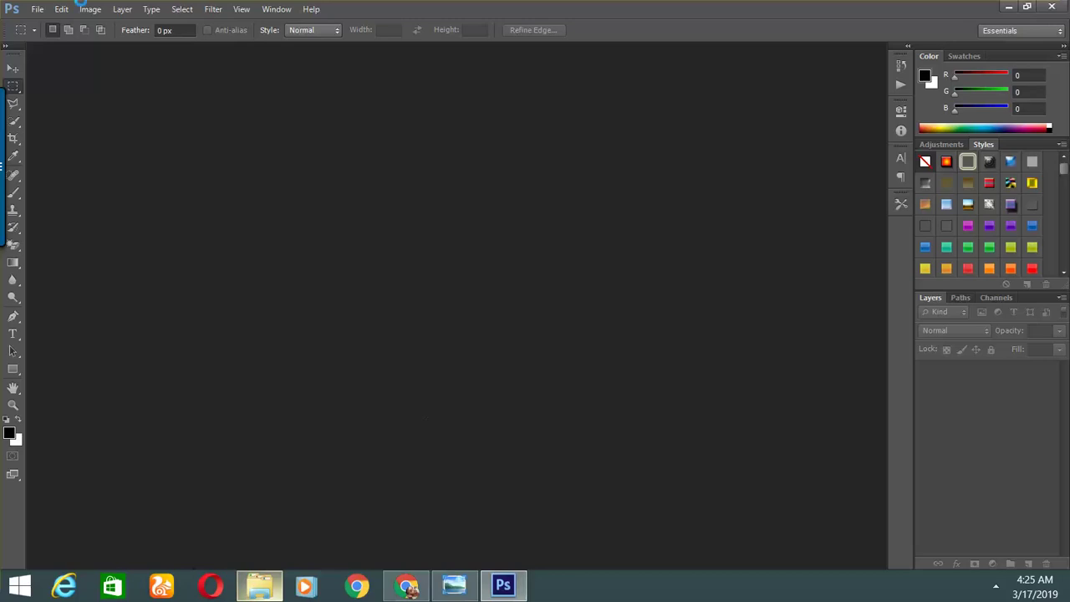
key(ctrl+n)
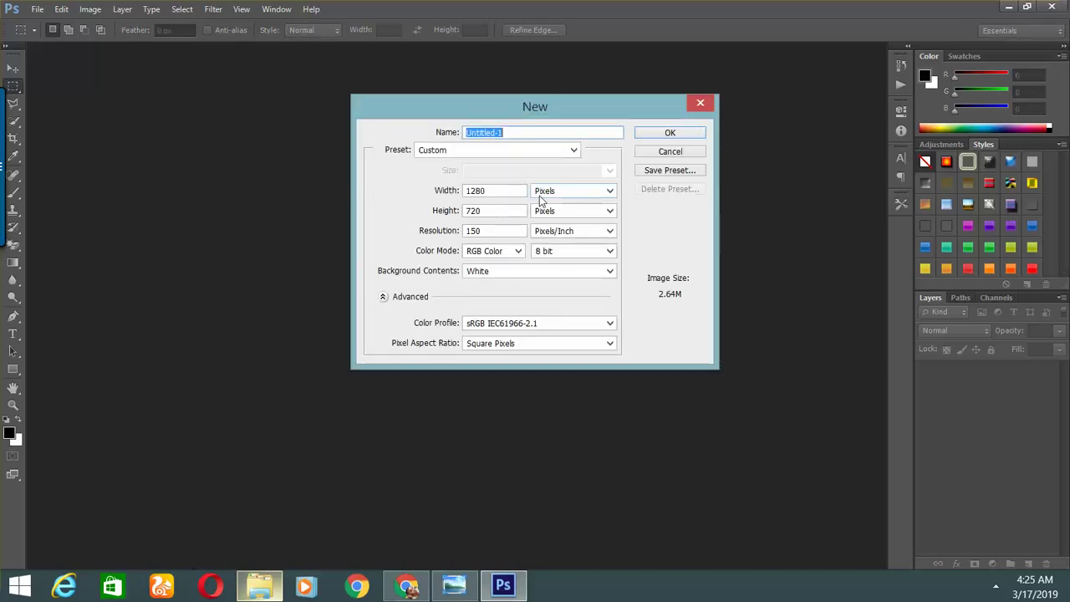
Create the 1280×720 px white Untitled-1 document, check the Window menu, and return to Explorer
click(651, 134)
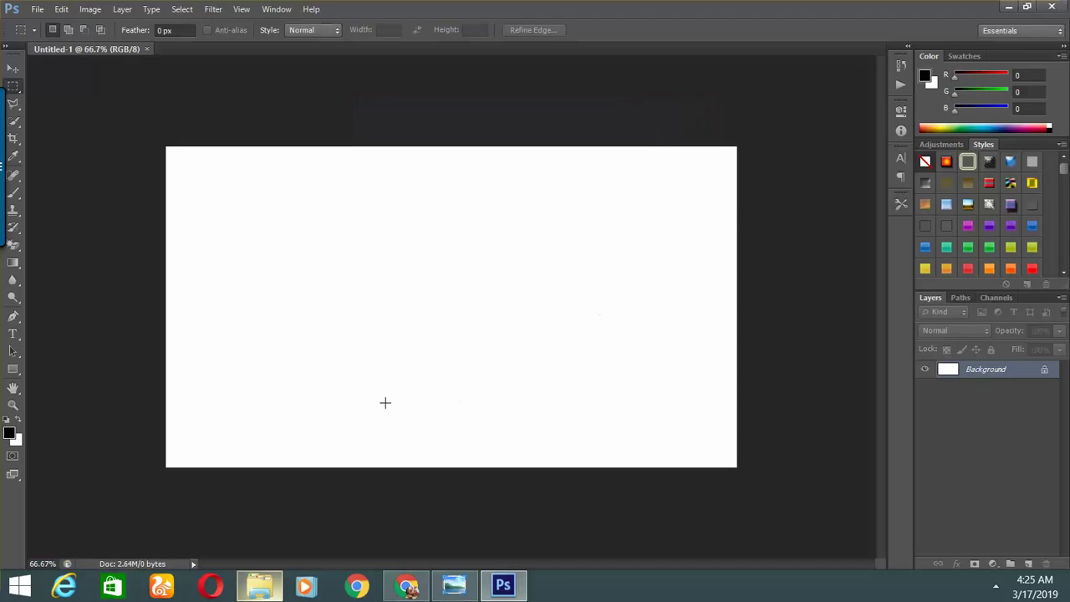
mouse_move(2, 175)
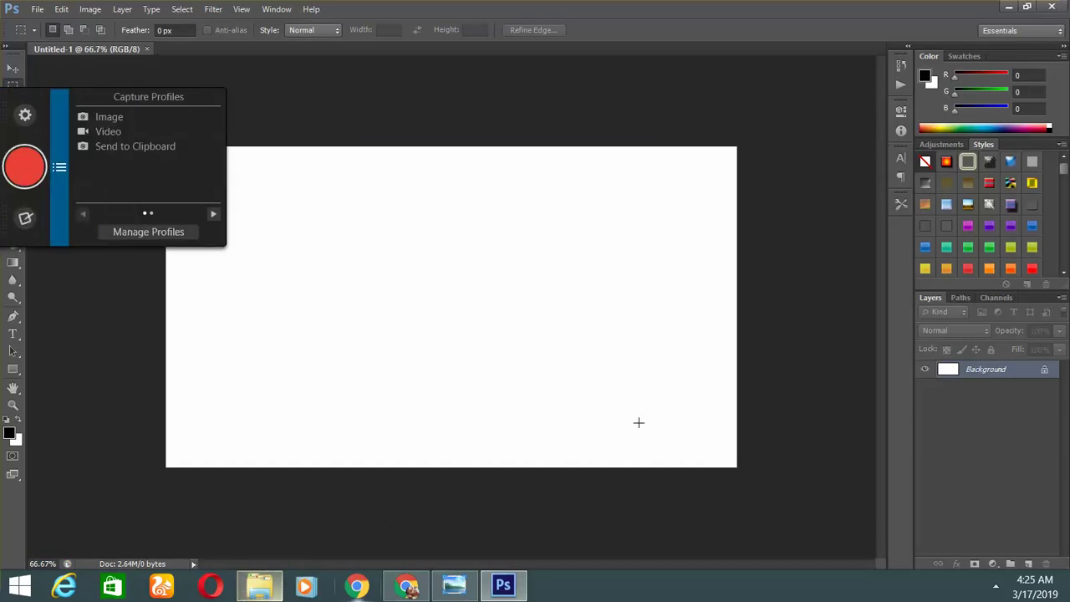
scroll(1063, 180, down, 3)
scroll(1063, 251, down, 3)
scroll(1063, 268, down, 3)
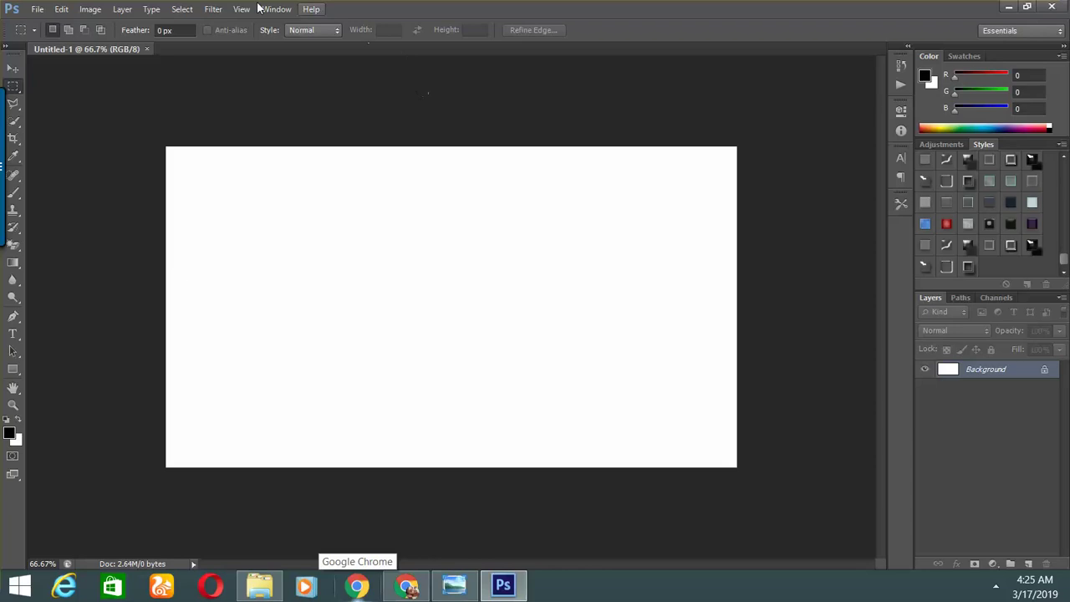
click(307, 8)
mouse_move(277, 9)
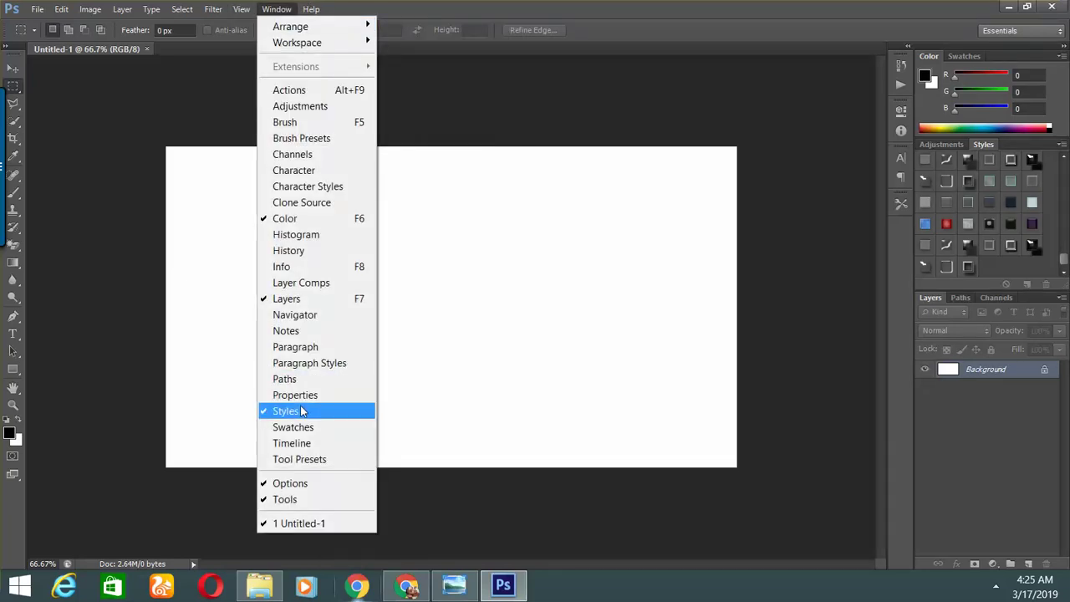
click(263, 589)
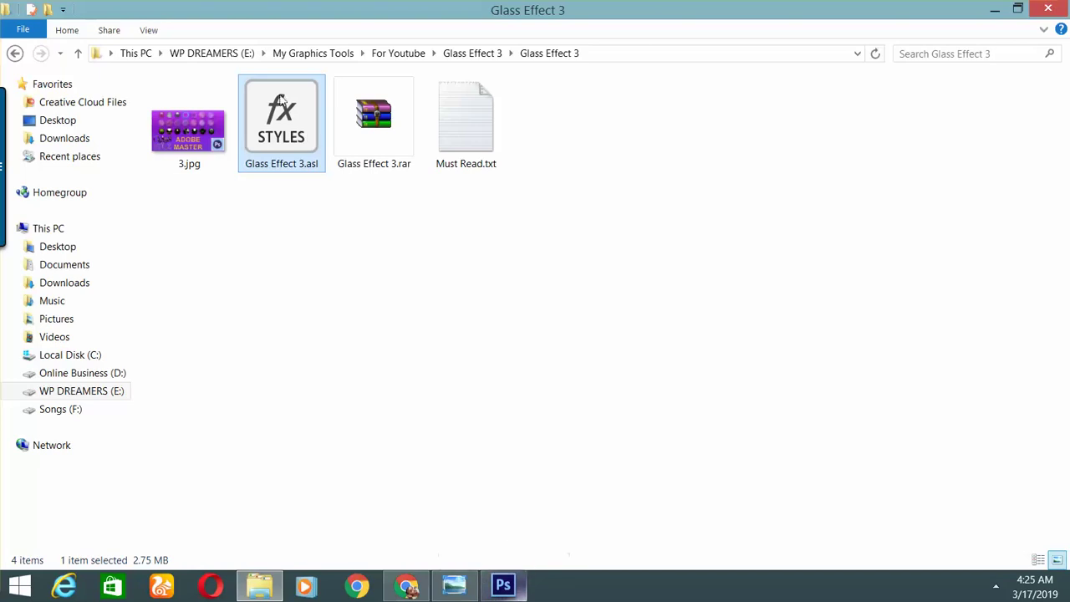
Load Glass Effect 3.asl into Photoshop and scroll the Styles panel to its new glass styles
mouse_move(282, 117)
double_click(289, 101)
scroll(1000, 245, down, 2)
scroll(1007, 246, down, 2)
scroll(1015, 249, down, 2)
scroll(1025, 252, down, 1)
scroll(1025, 252, down, 1)
scroll(1028, 266, down, 2)
scroll(1028, 266, down, 2)
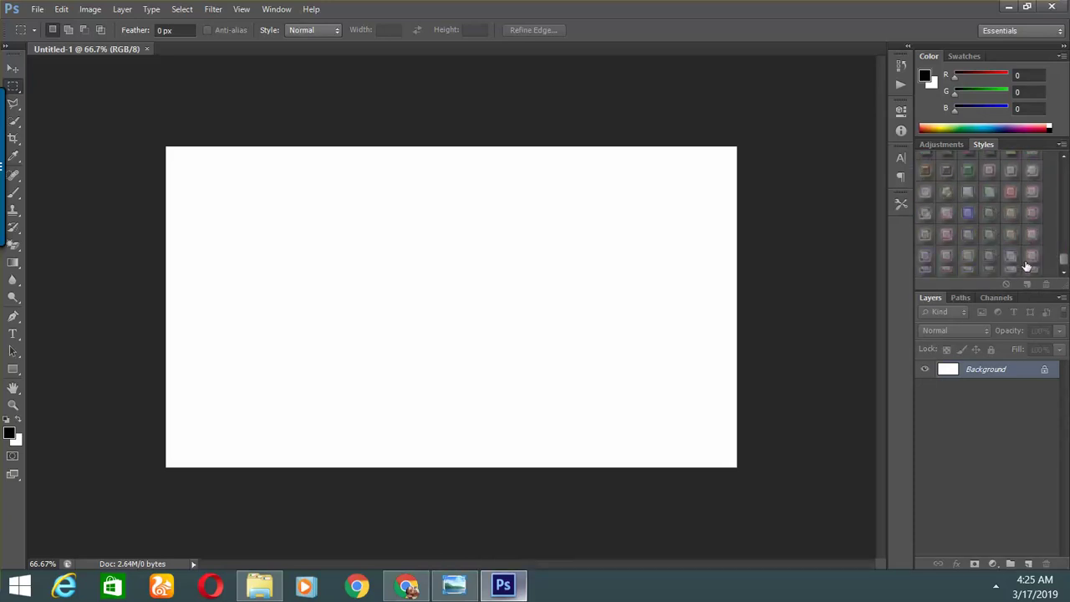
scroll(1026, 262, down, 2)
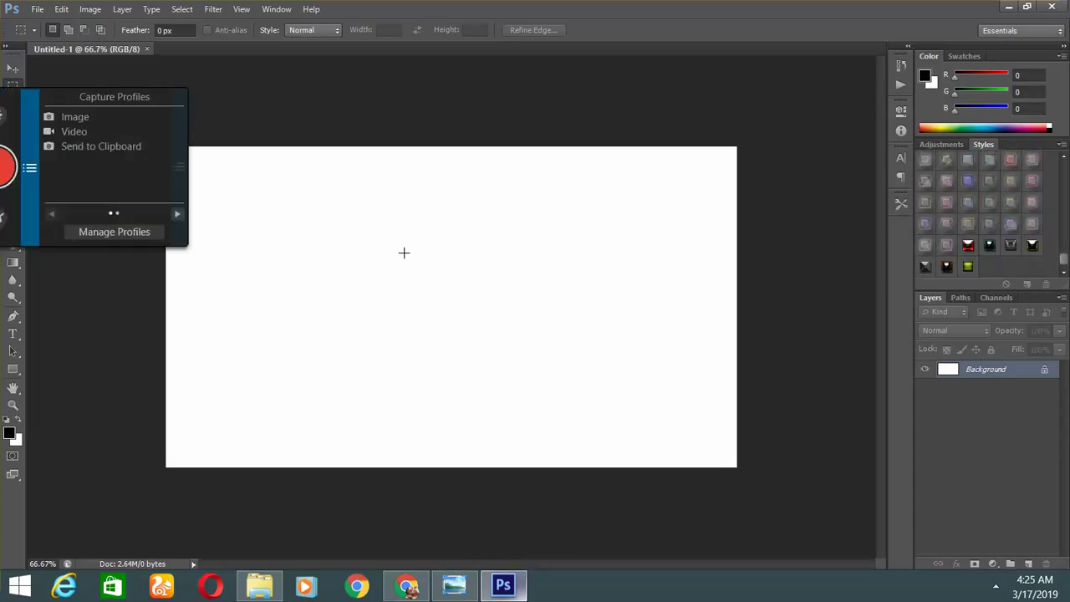
Draw a black square near the canvas's top-left corner with the Rectangle tool
click(11, 370)
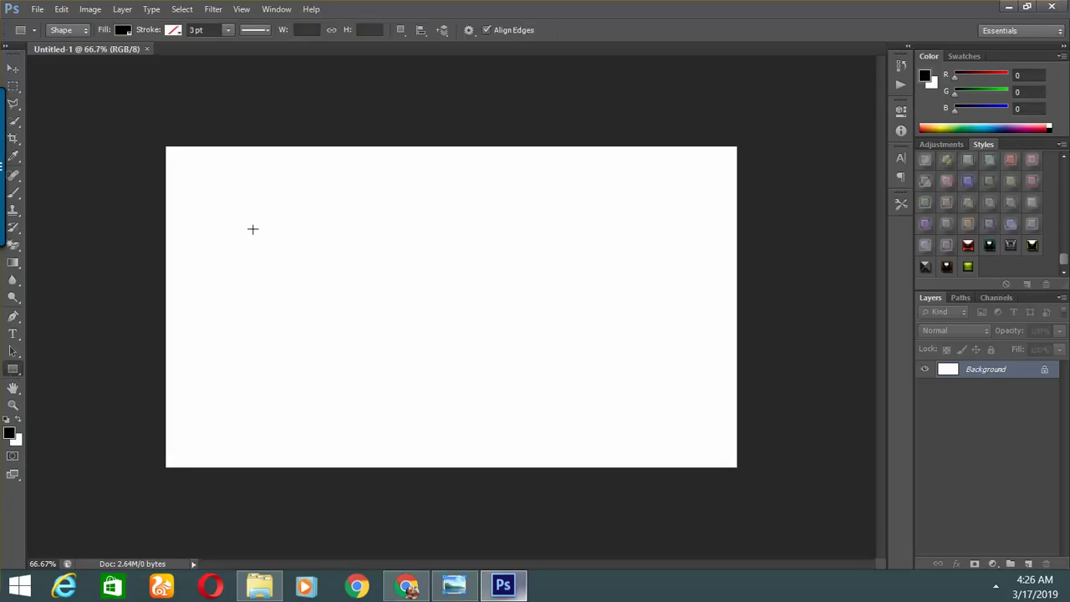
drag(189, 172, 252, 240)
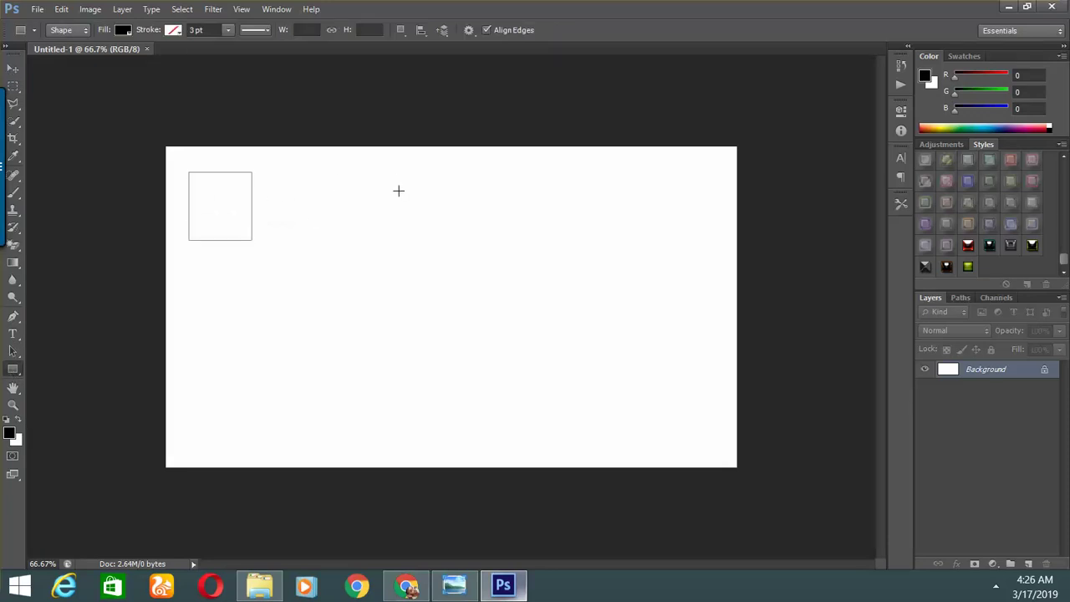
click(363, 218)
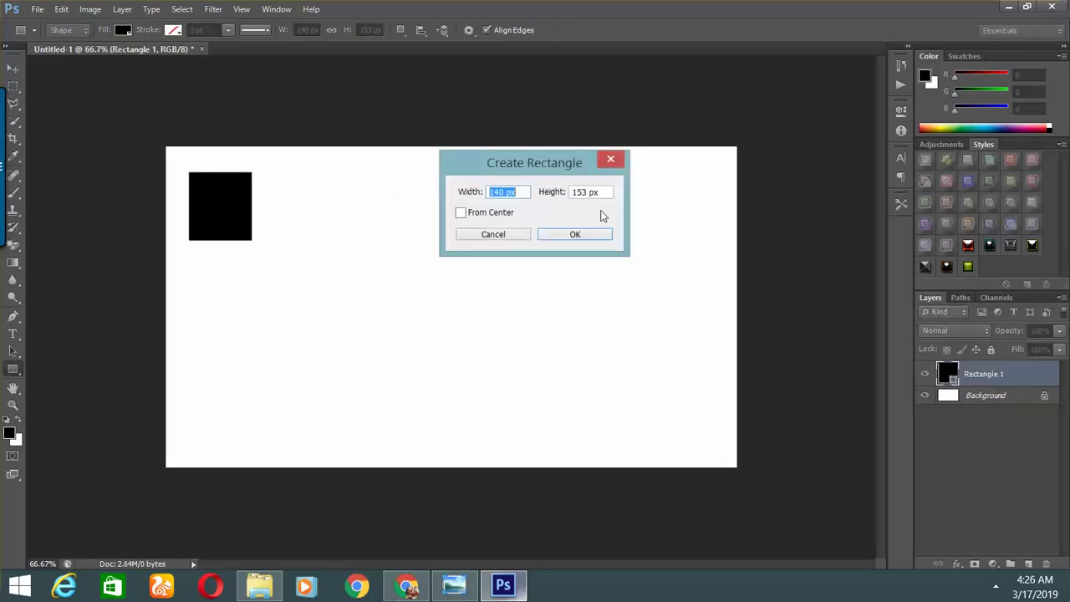
click(611, 160)
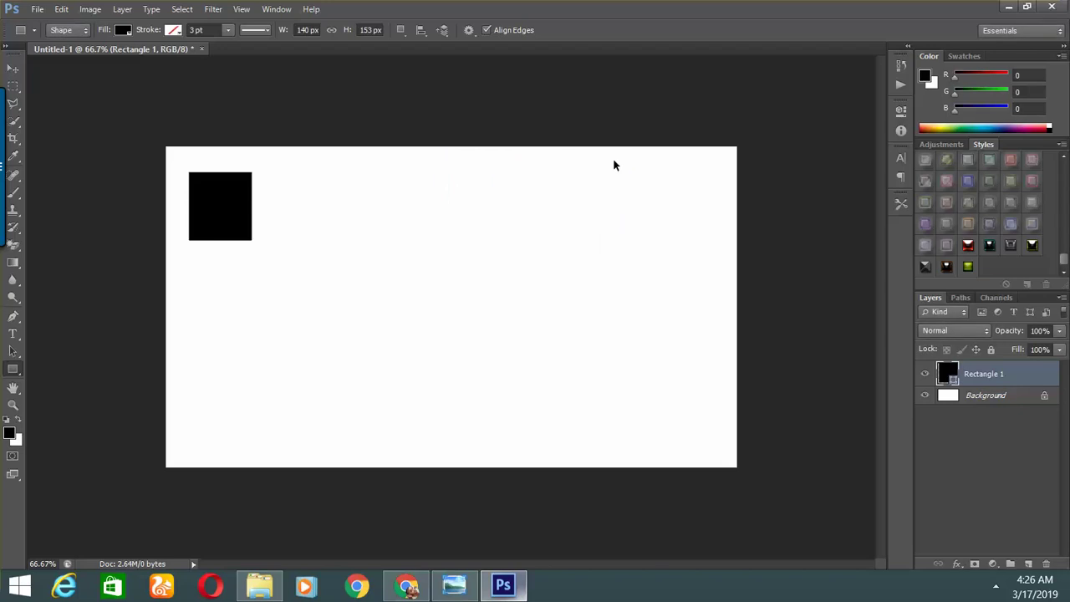
Duplicate the square's layer twice, moving a copy to the right to form a row
key(ctrl+j)
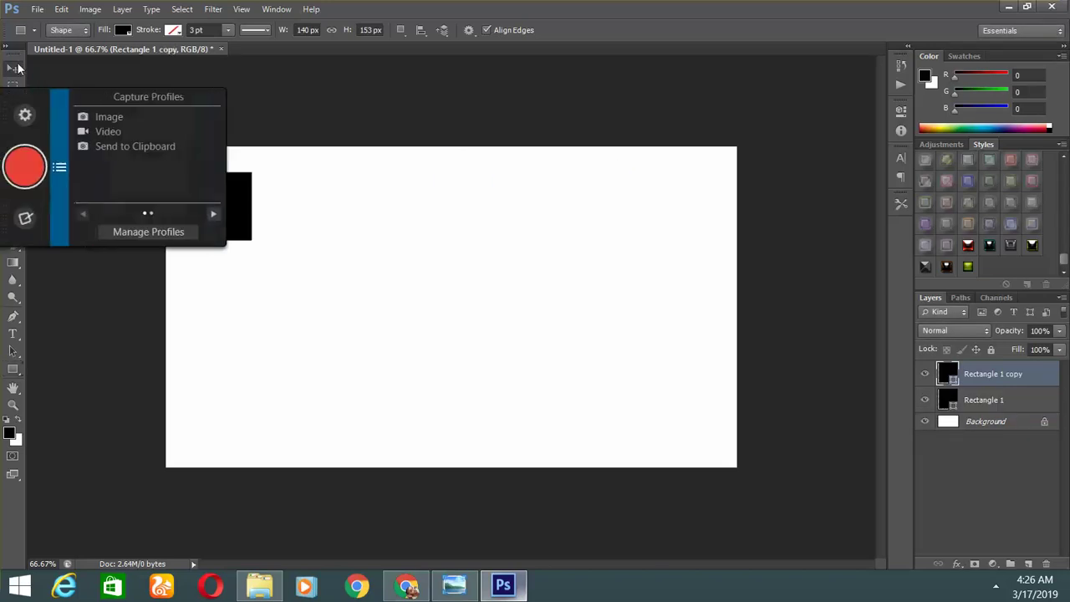
key(v)
mouse_move(257, 219)
mouse_down()
mouse_move(352, 229)
mouse_move(477, 215)
mouse_move(436, 221)
mouse_up()
key(ctrl+j)
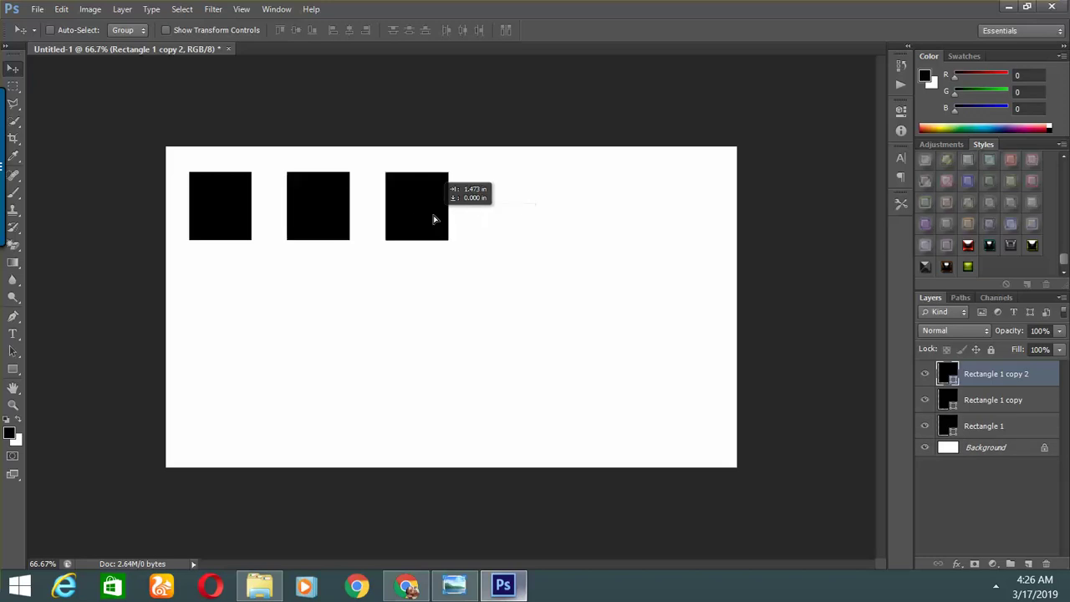
Apply different glass styles from the Styles panel to each of the three squares
click(1031, 245)
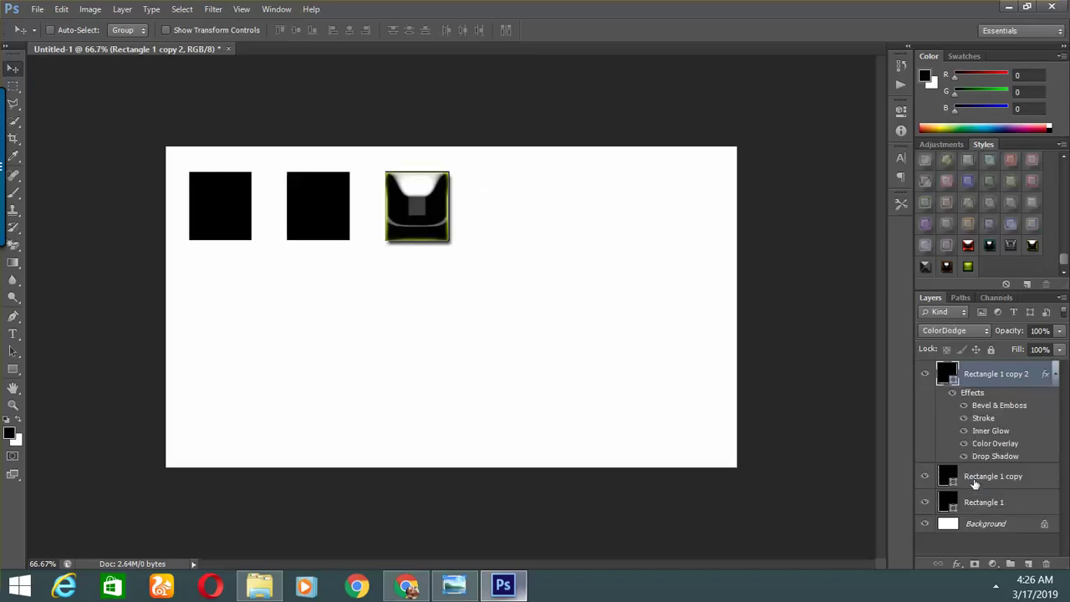
click(974, 480)
click(1014, 204)
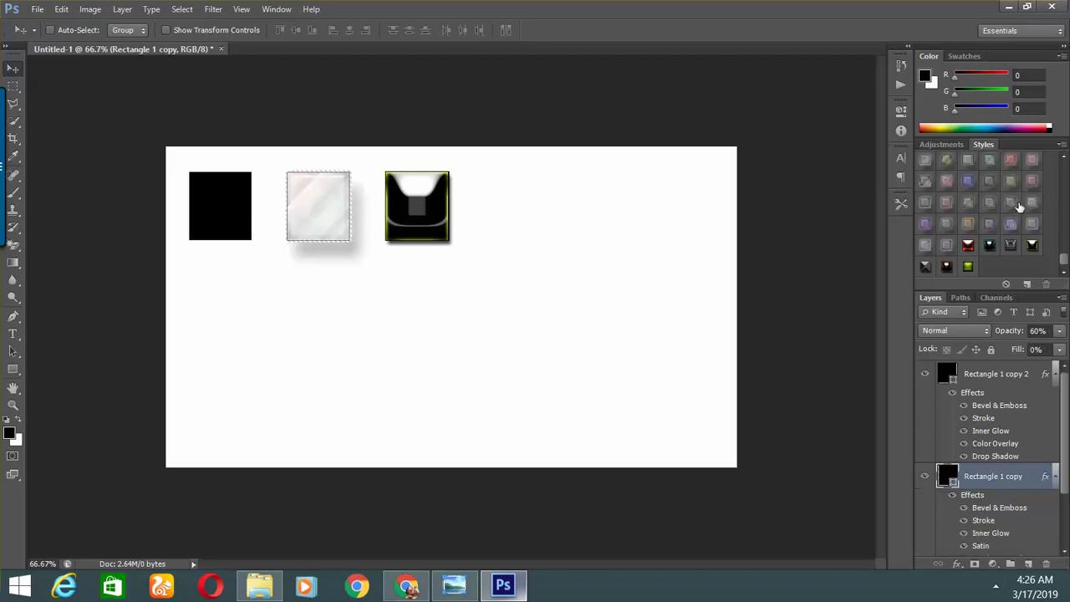
scroll(1003, 502, down, 2)
click(996, 523)
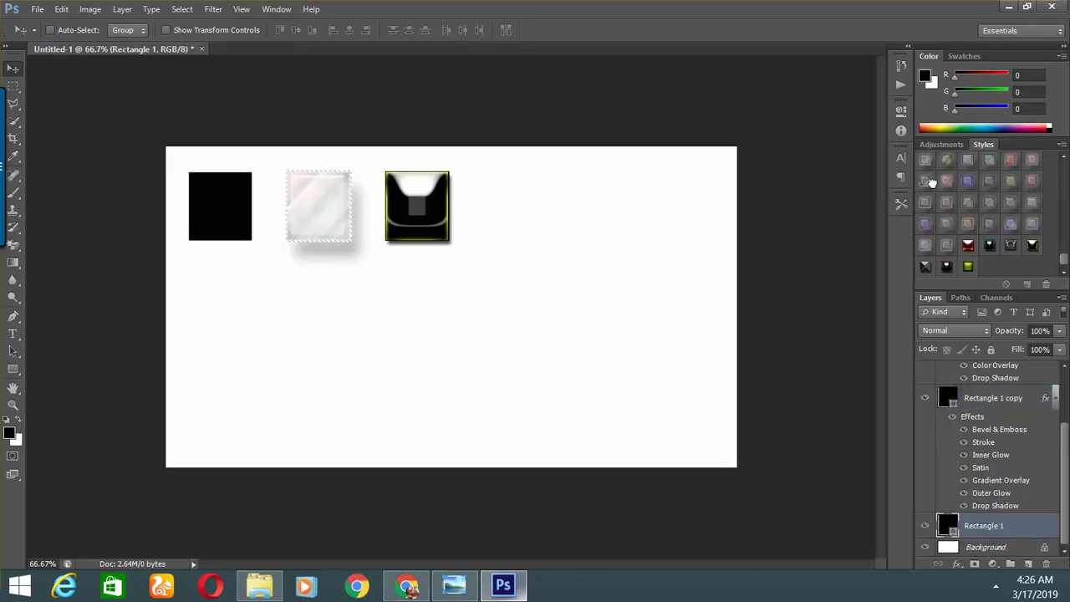
click(928, 181)
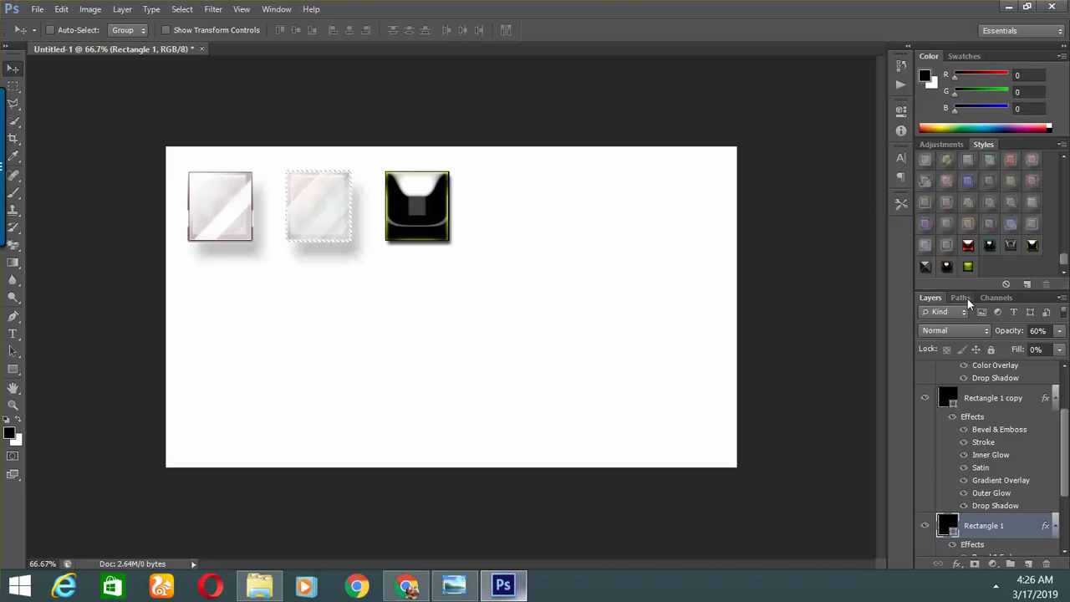
scroll(991, 435, down, 3)
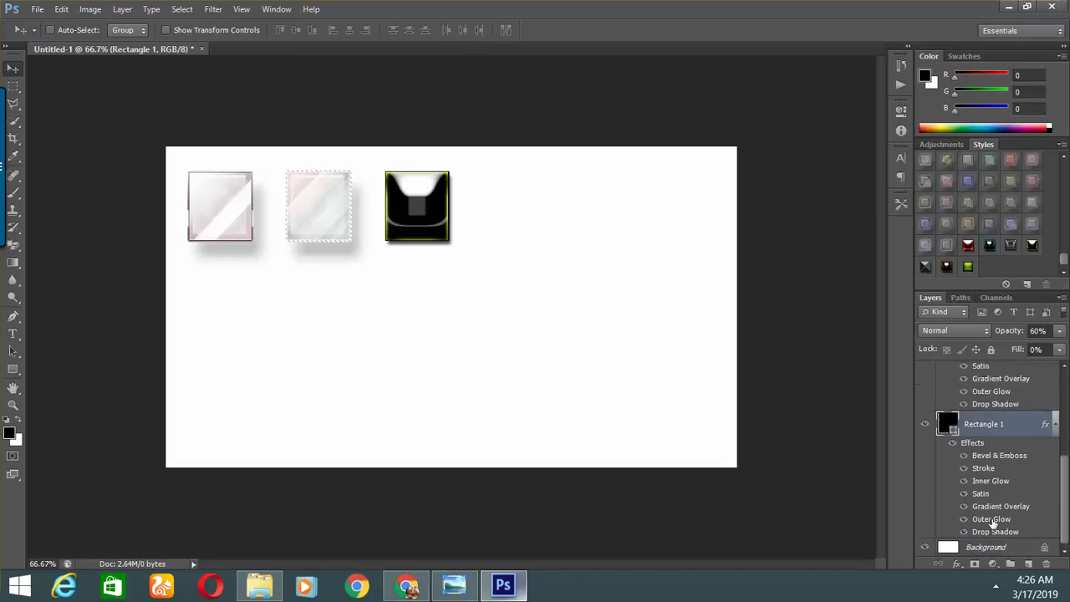
Add two copies to the right with red-black and pale green glass styles, plus one below
key(ctrl+j)
drag(332, 220, 636, 220)
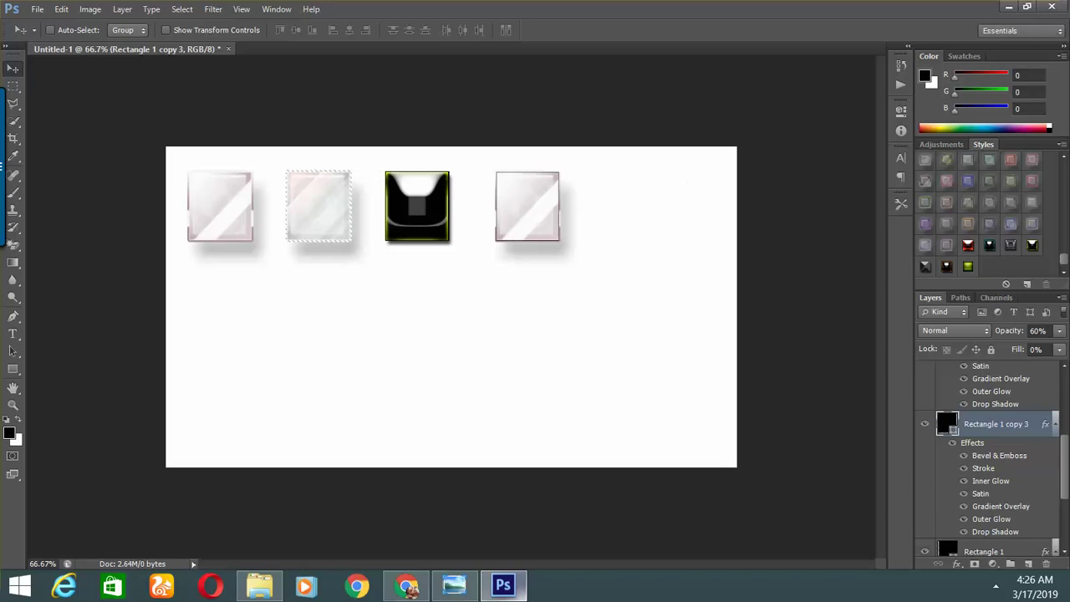
click(967, 245)
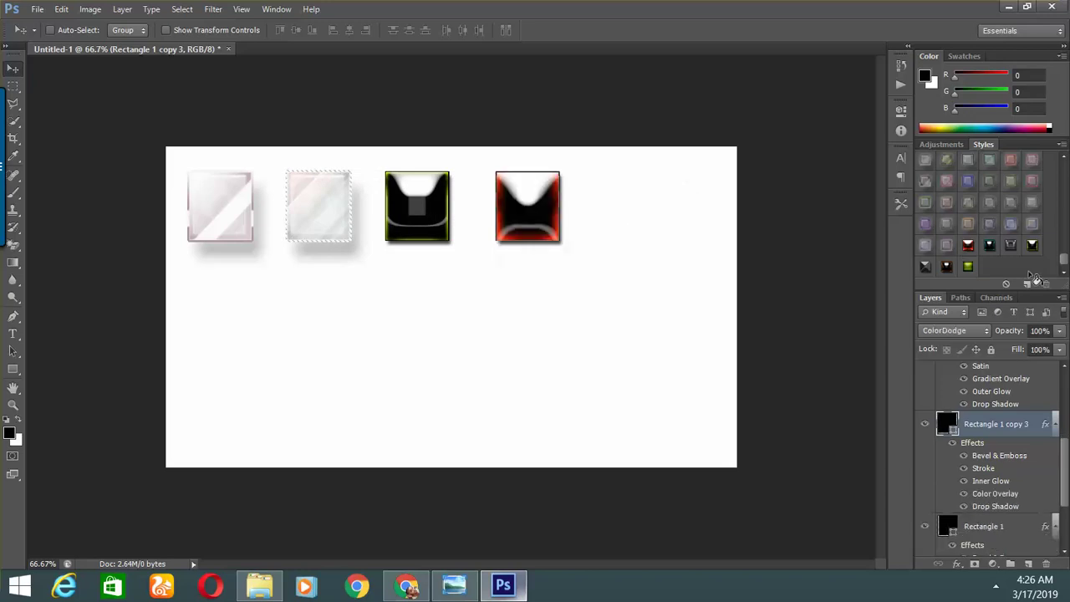
key(ctrl+j)
drag(559, 226, 640, 208)
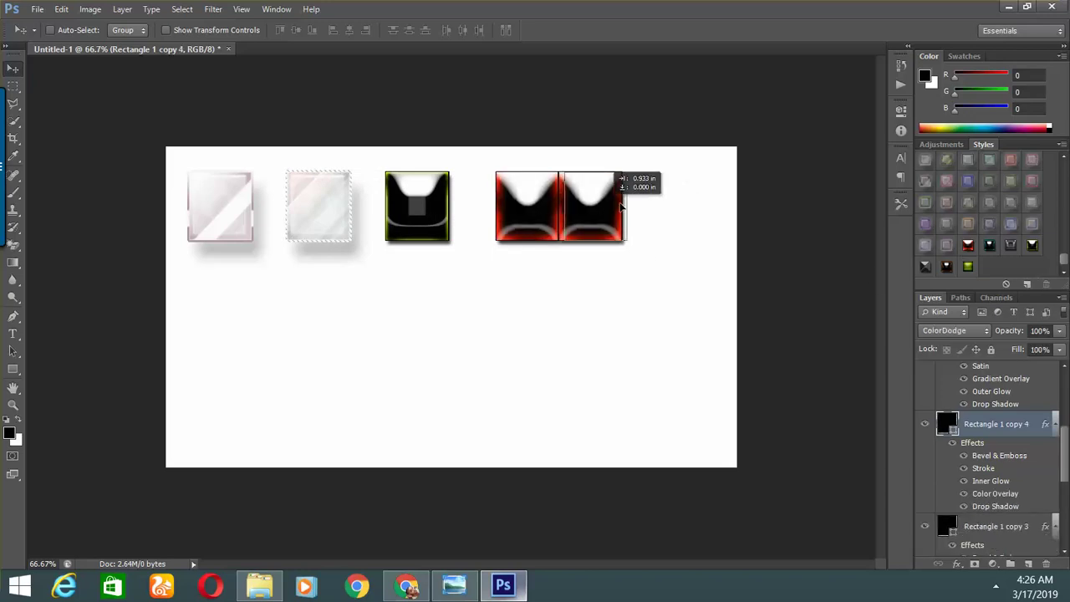
click(927, 202)
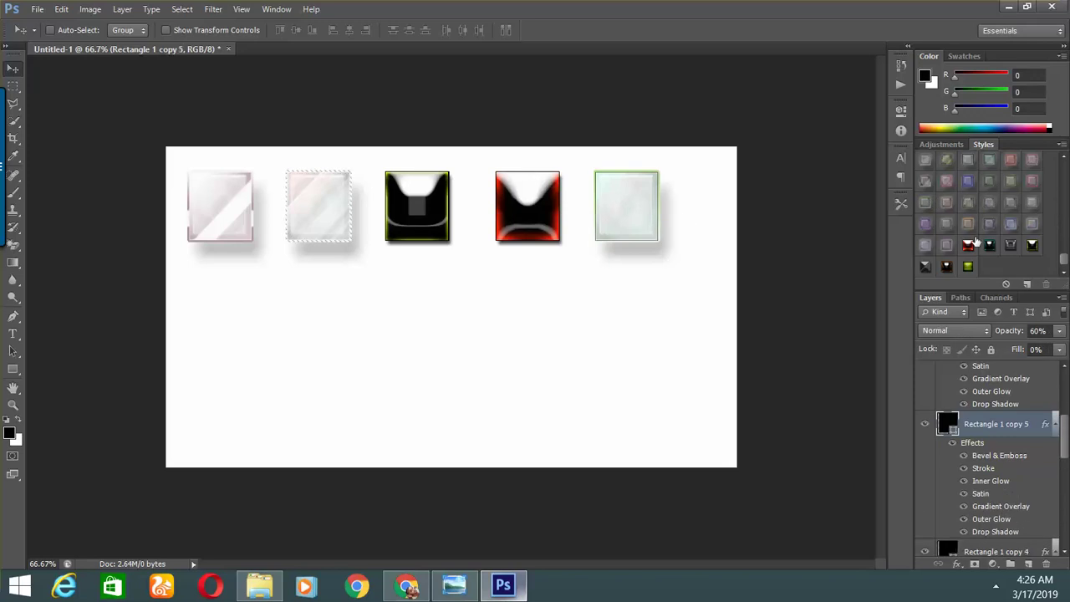
drag(618, 215, 616, 293)
Fill the lower row with pink glass, beige striped, and two rainbow-styled square copies
scroll(1028, 204, up, 1)
click(1011, 189)
scroll(987, 224, up, 2)
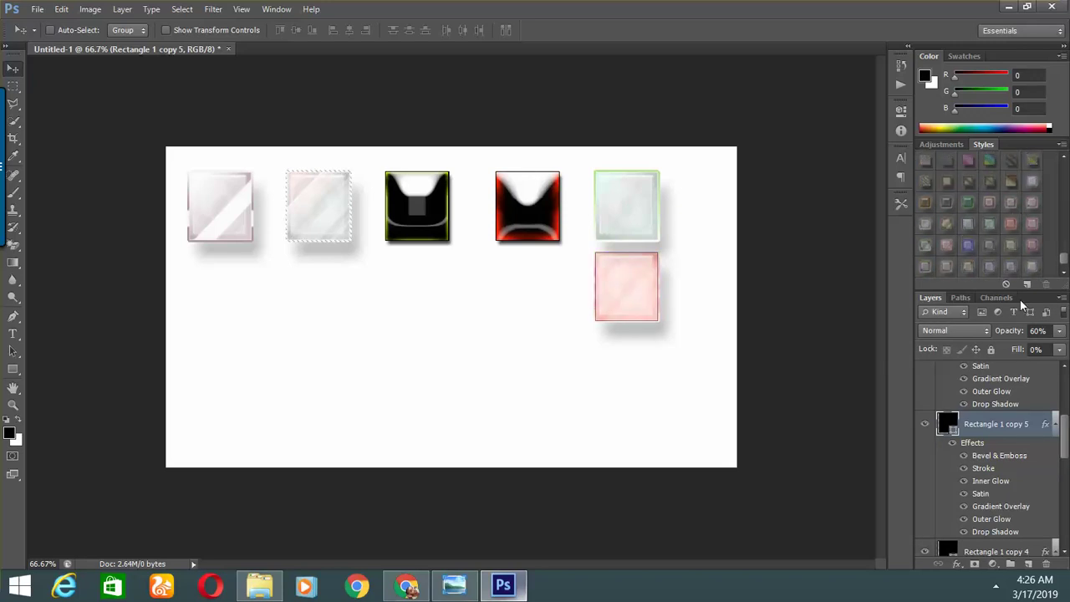
drag(633, 289, 514, 297)
click(990, 180)
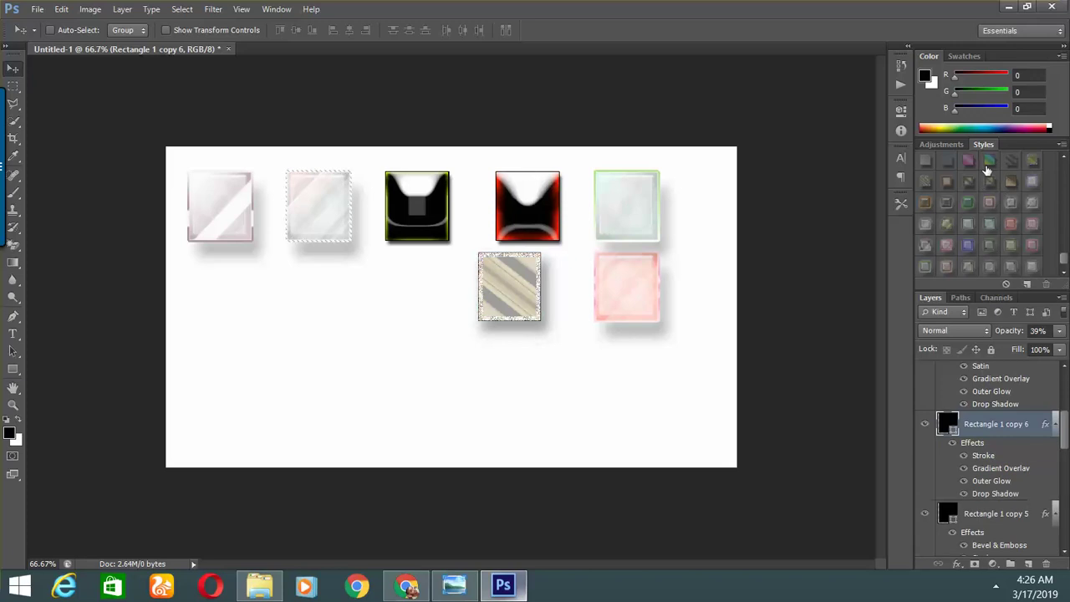
drag(509, 286, 507, 287)
click(989, 161)
drag(571, 345, 485, 334)
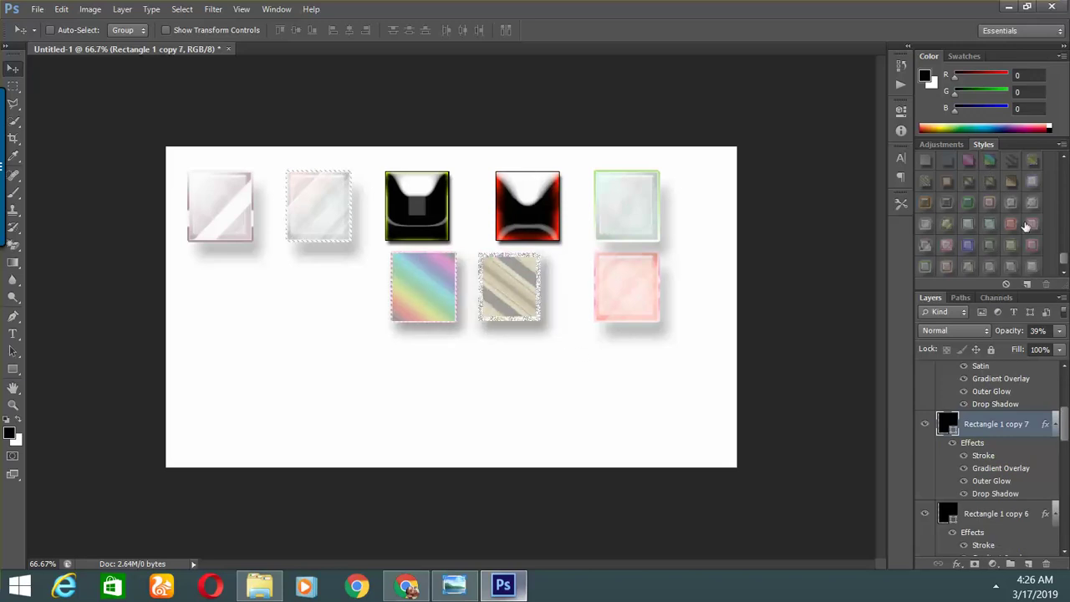
drag(428, 288, 502, 327)
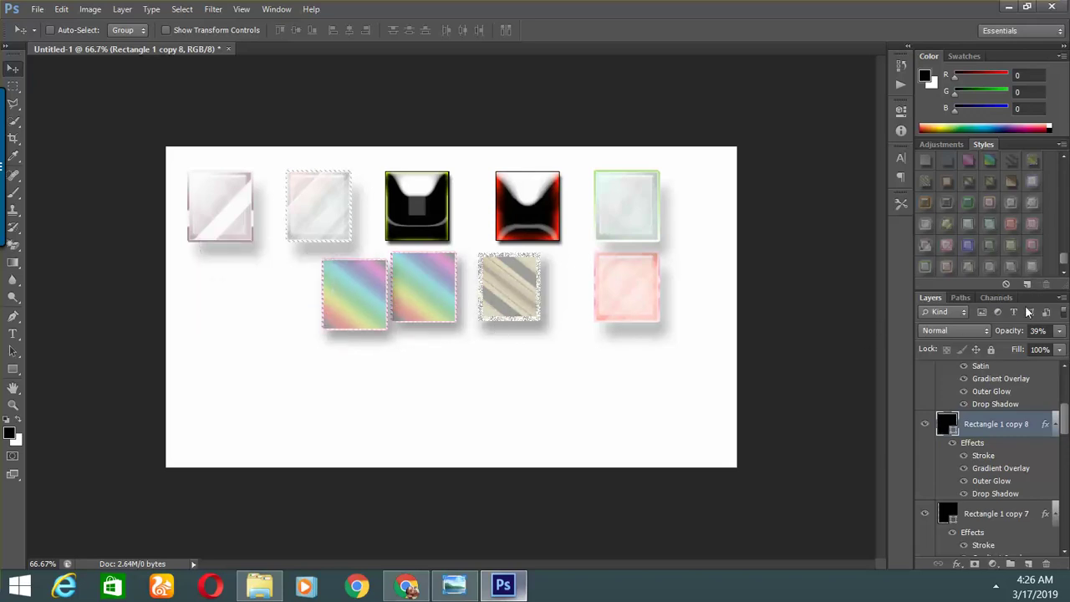
Set the front rainbow square to 100% opacity and toggle the top-right square's visibility to compare
click(1062, 332)
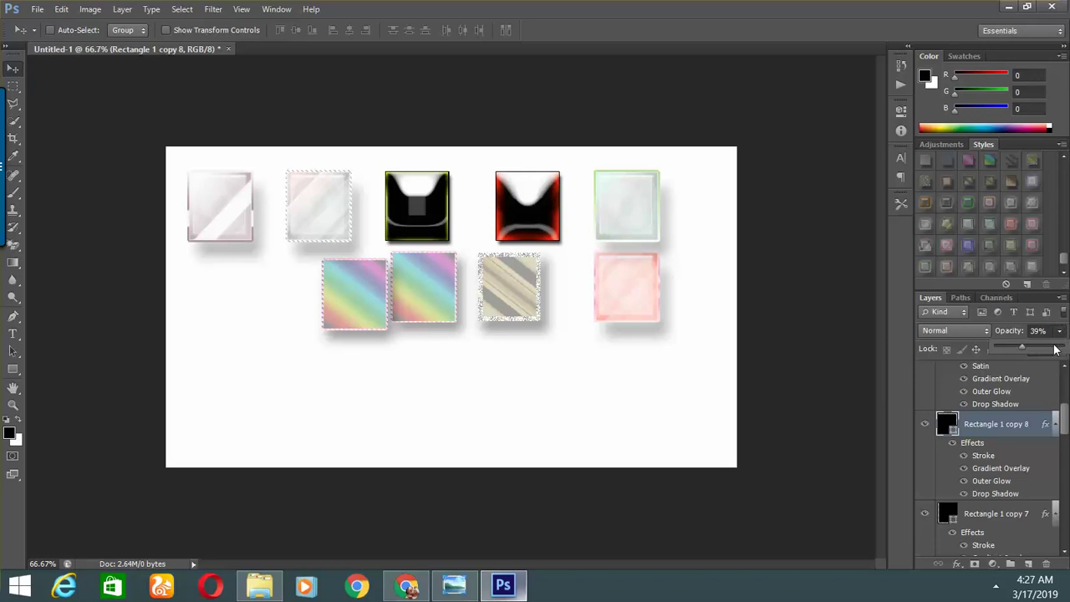
drag(1021, 347, 1055, 349)
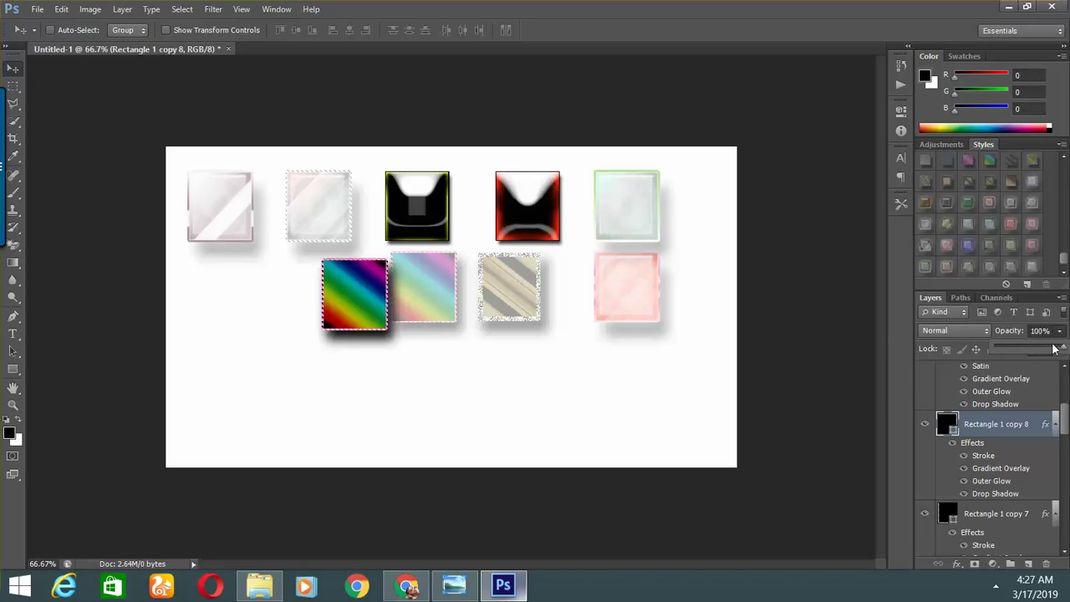
scroll(981, 489, down, 5)
click(988, 497)
scroll(953, 493, down, 1)
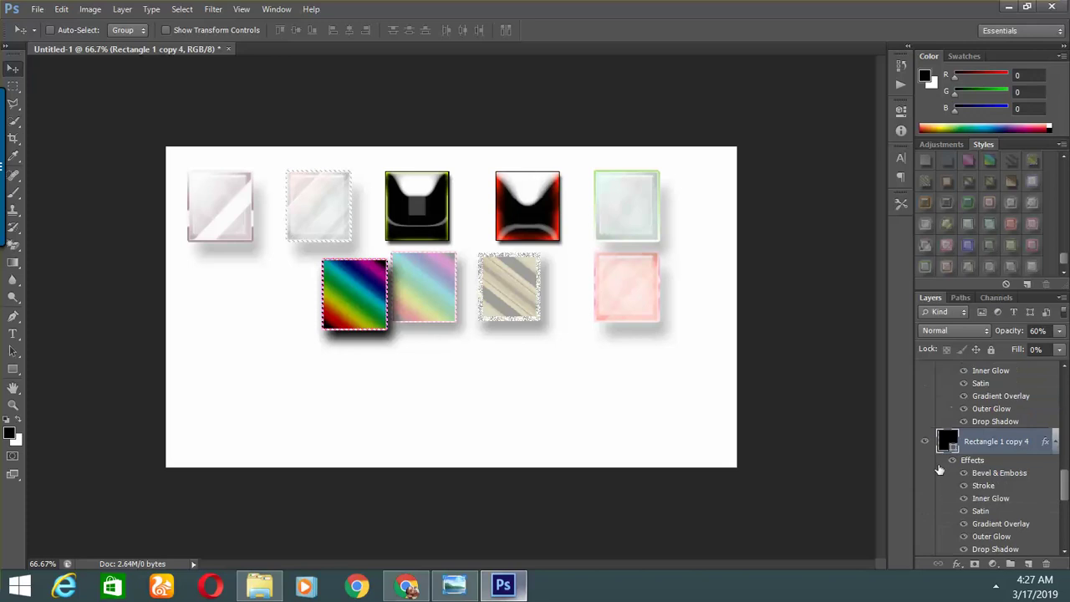
click(924, 444)
click(925, 443)
click(924, 443)
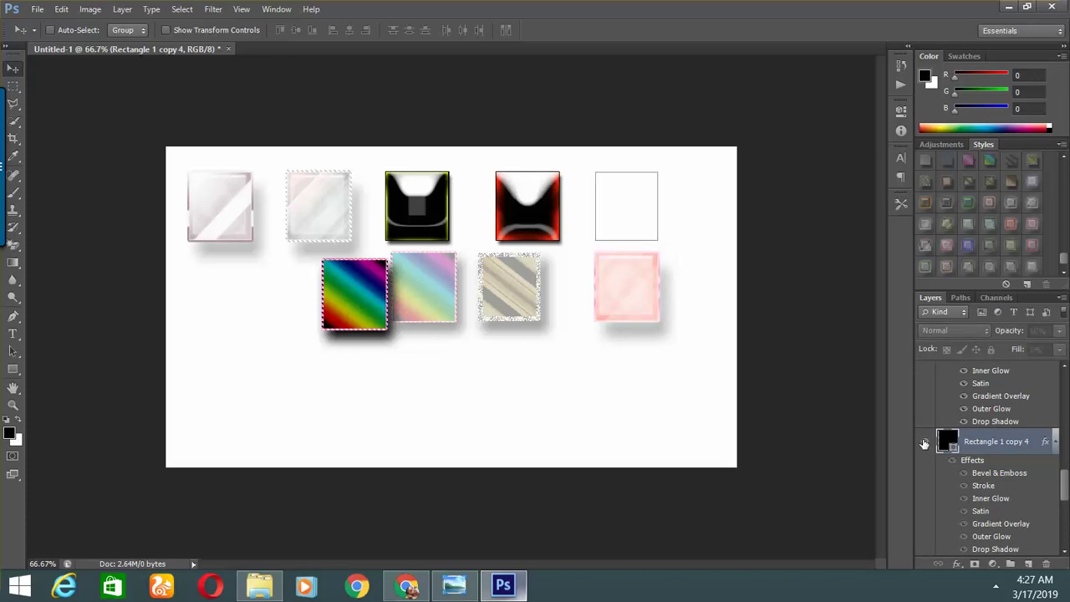
click(1058, 335)
Raise the top-right green glass square to 100% opacity and zoom in to inspect it
drag(1050, 349, 1060, 350)
key(z)
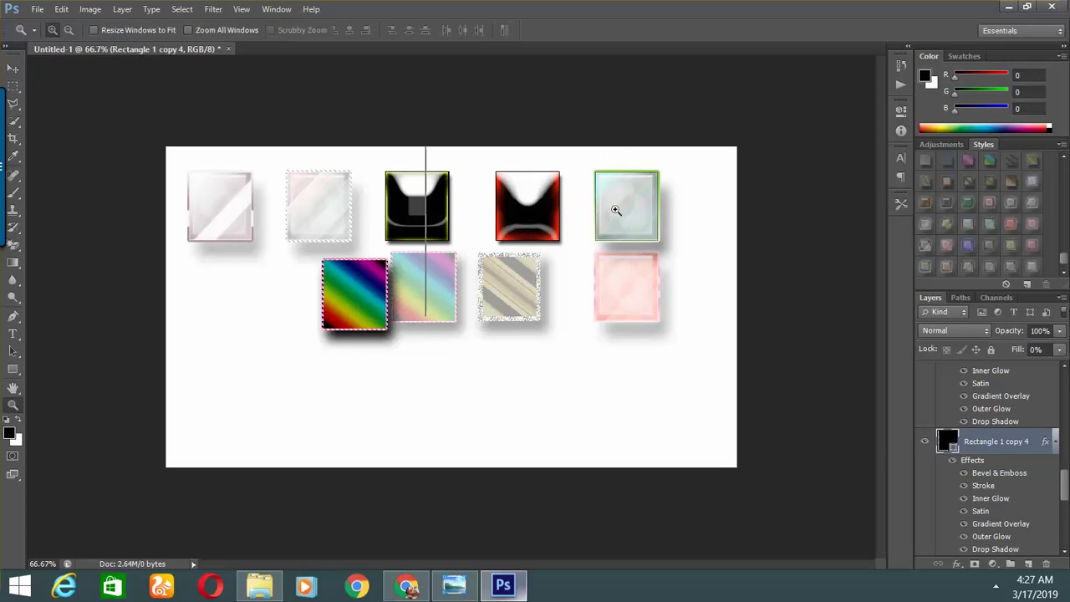
click(616, 209)
click(664, 205)
click(648, 204)
right_click(599, 215)
click(491, 220)
right_click(491, 220)
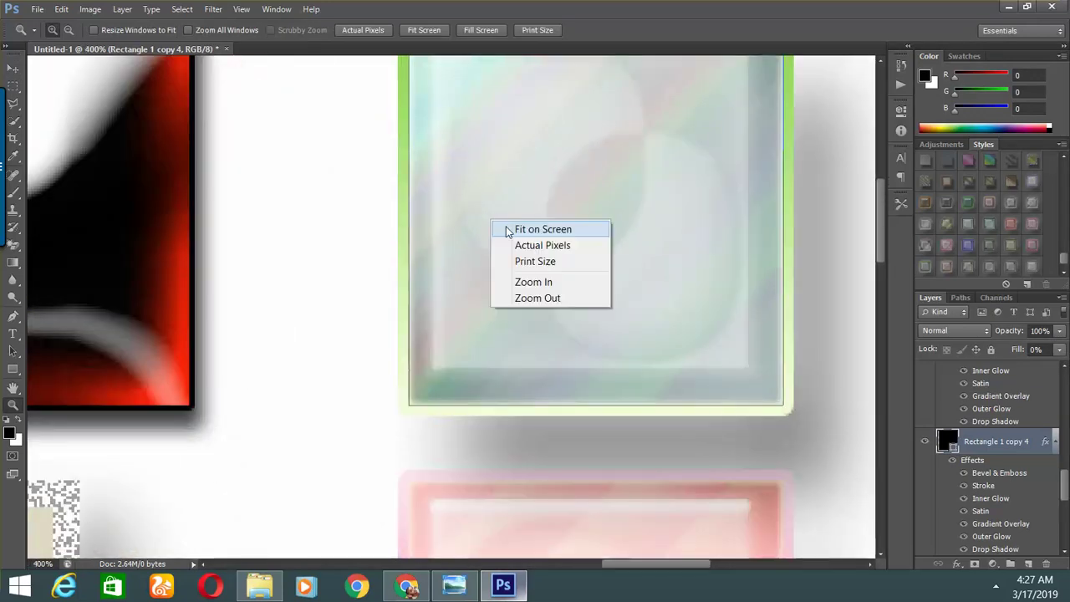
click(504, 229)
Zoom in on the rainbow square, fit the canvas on screen, then bring Chrome's YouTube page forward
click(292, 275)
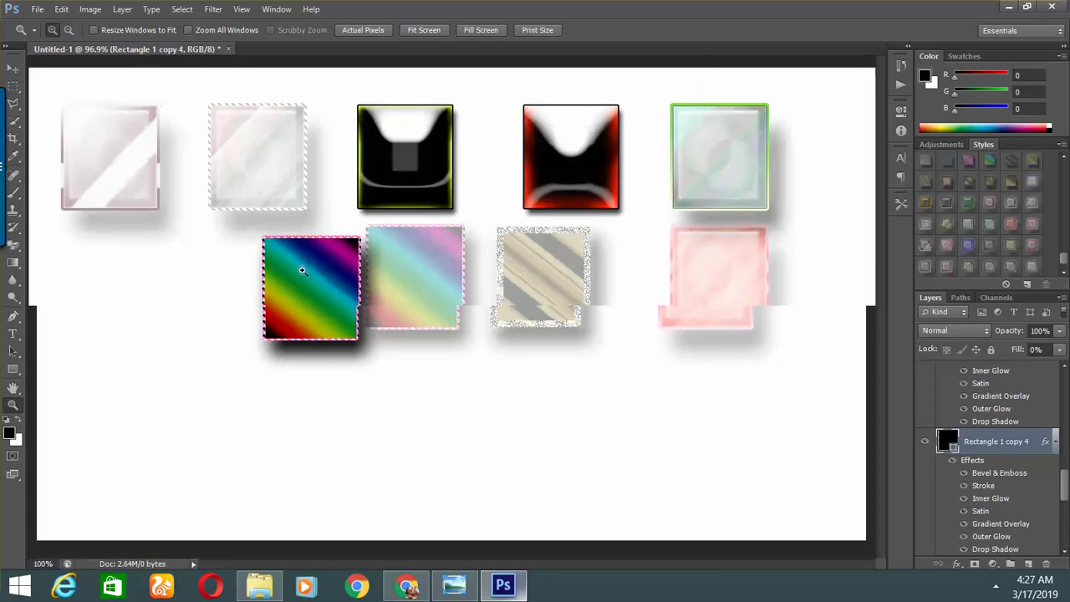
click(302, 270)
right_click(302, 272)
click(342, 284)
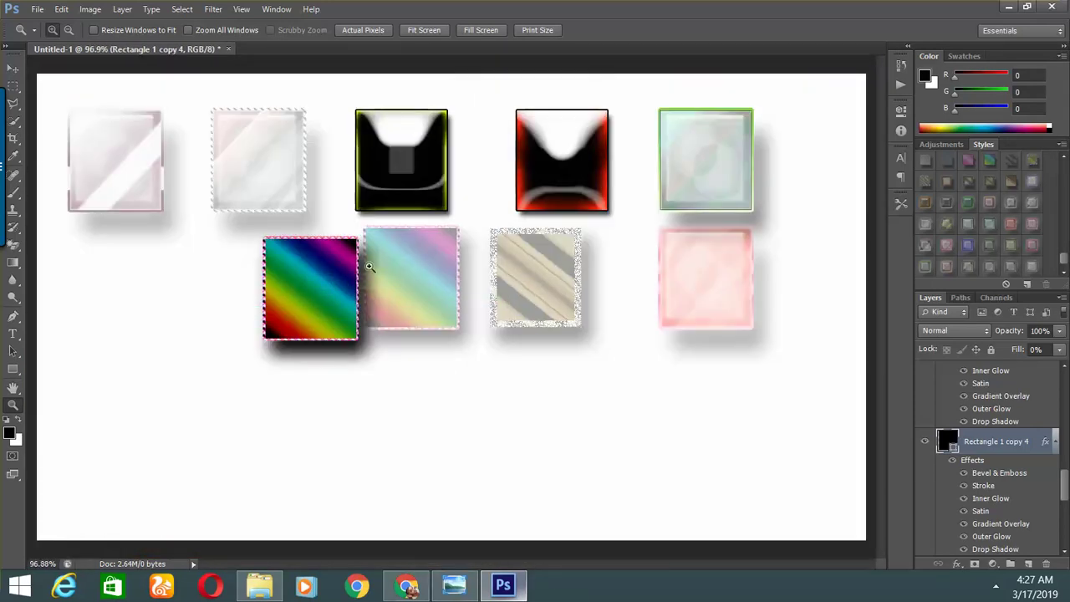
click(400, 589)
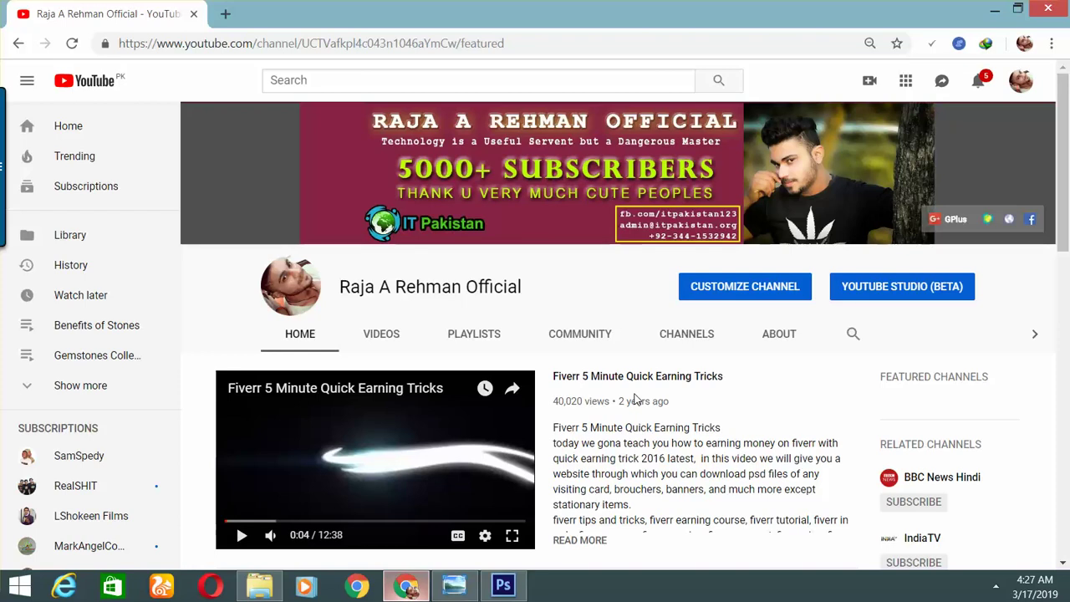
Expand the hidden system tray icons once the YouTube channel page has loaded
click(996, 586)
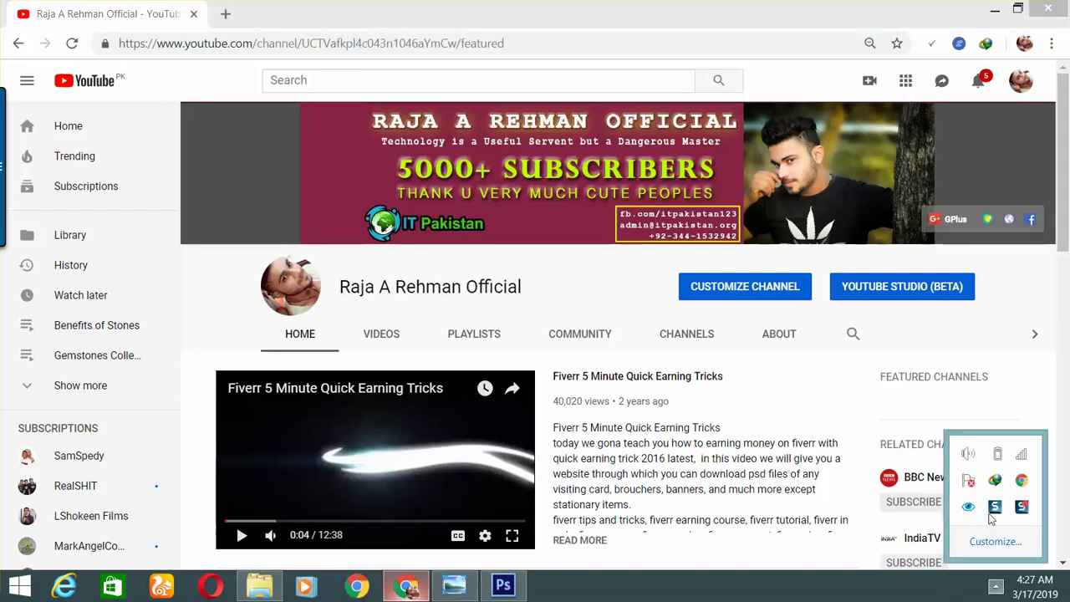